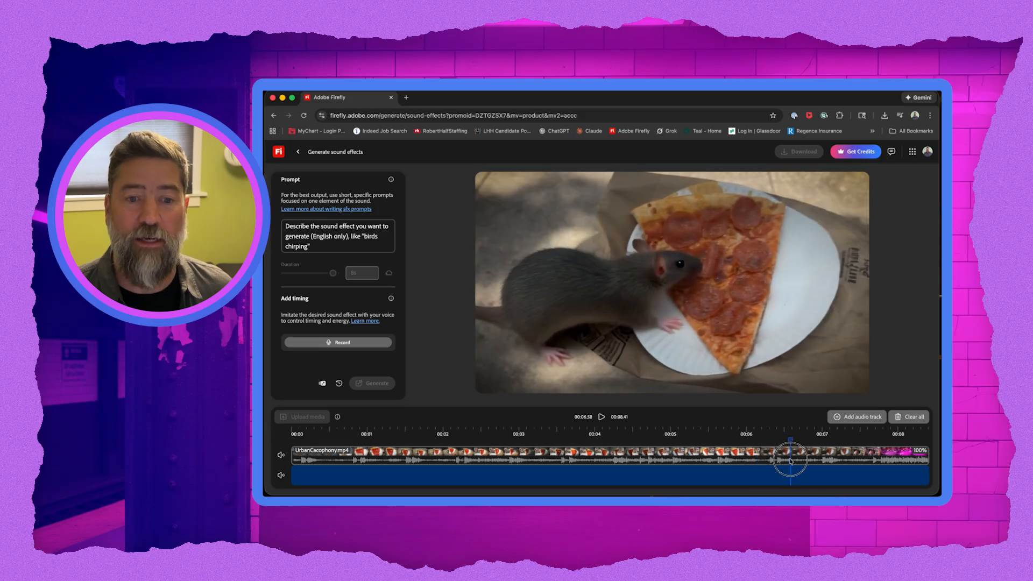
With the playhead at 00:05.00, generate "Rat squeaks" sound effects timed by a voice recording.
{"action": "left_click", "coordinate": [751, 463]}
{"action": "left_click_drag", "start_coordinate": [751, 463], "coordinate": [672, 437]}
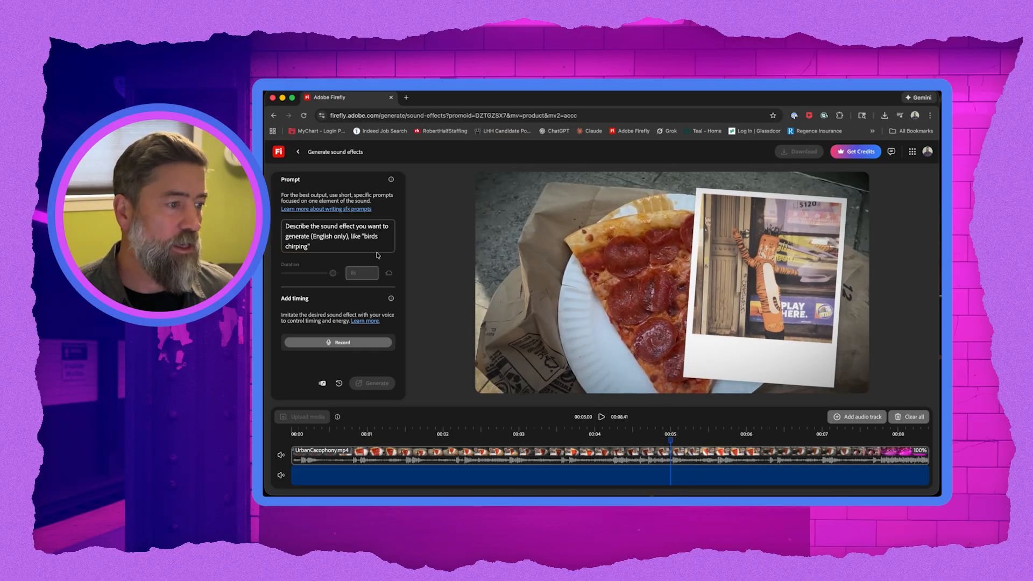
{"action": "left_click", "coordinate": [315, 231]}
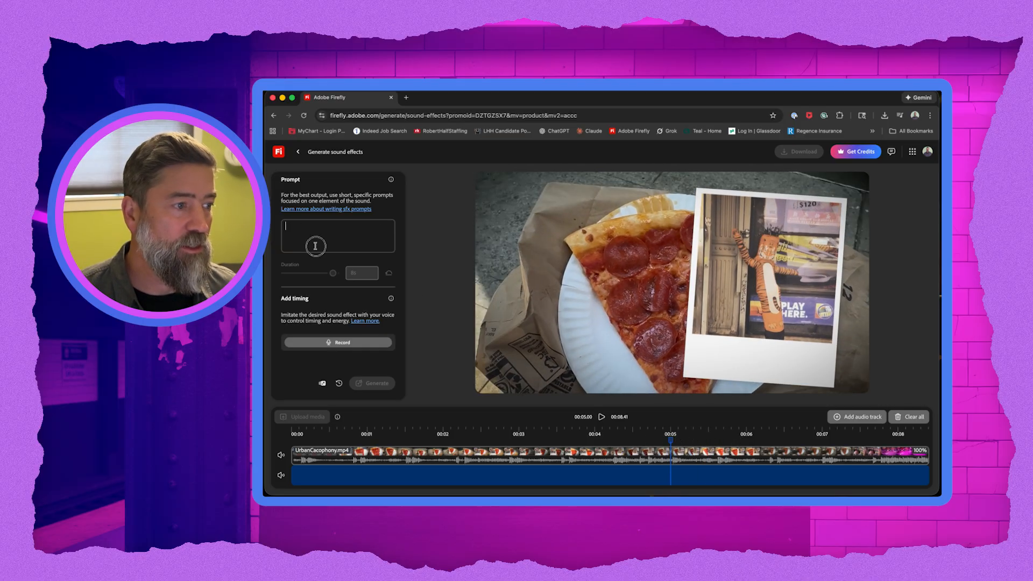
{"action": "type", "text": "Rat squeaks"}
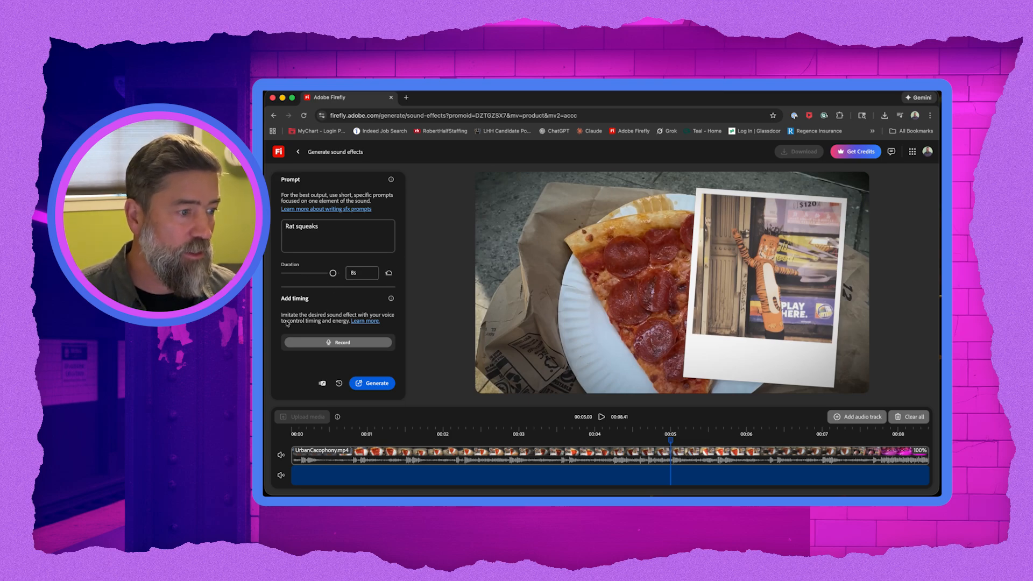
{"action": "left_click", "coordinate": [312, 343]}
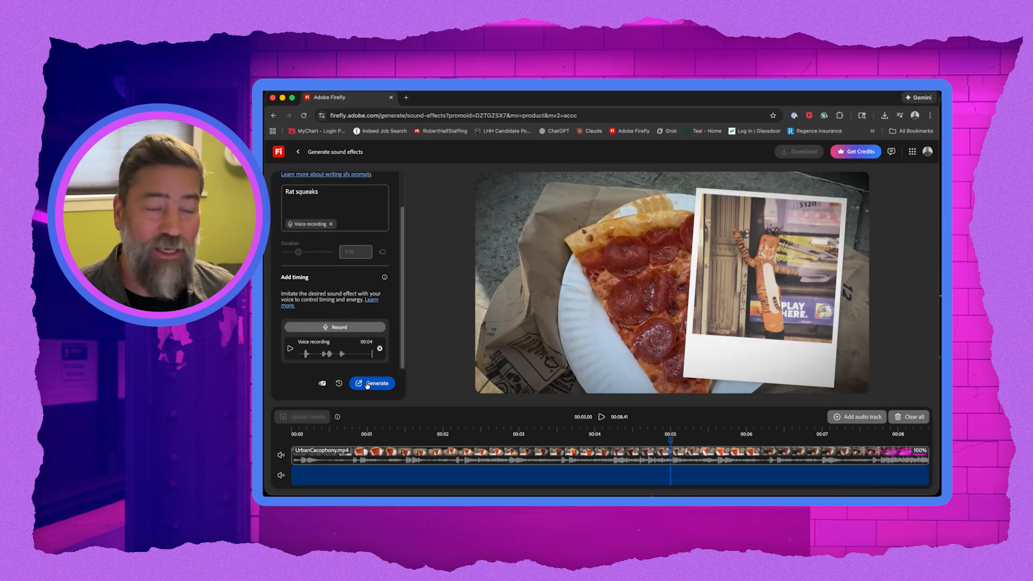
{"action": "left_click", "coordinate": [367, 384]}
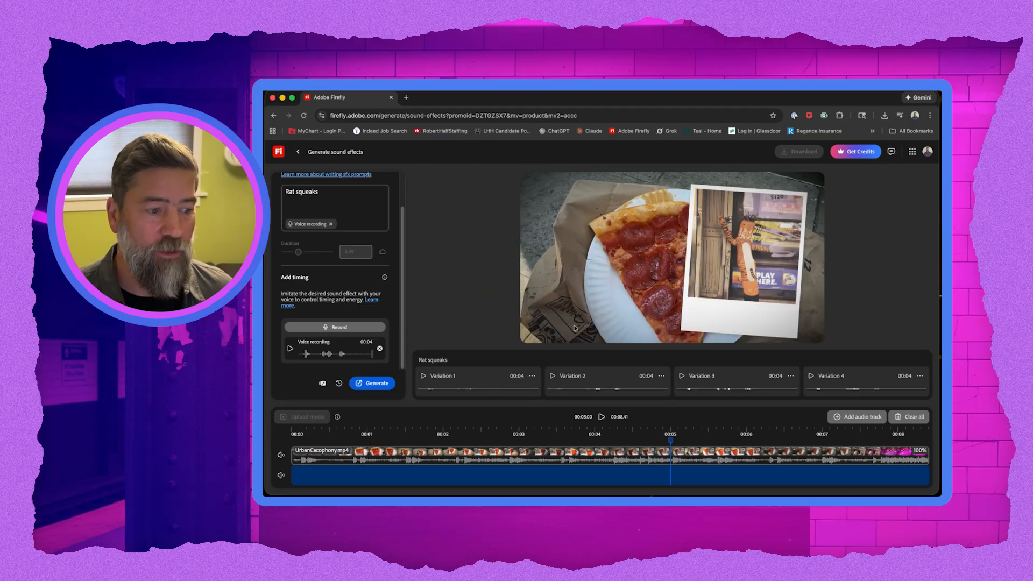
Preview the four "Rat squeaks" variations against the video, replaying Variation 2 for comparison.
{"action": "left_click", "coordinate": [423, 376]}
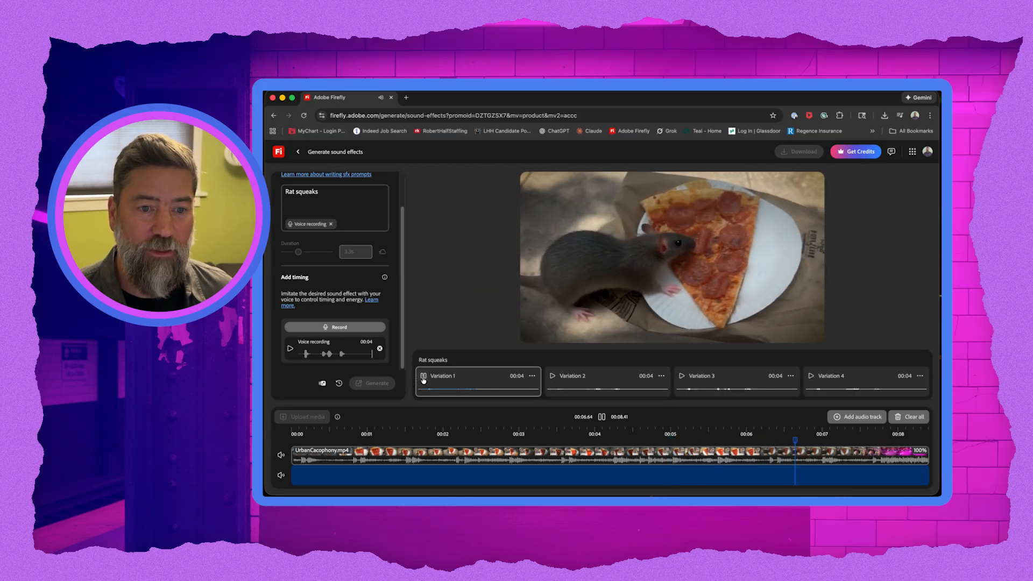
{"action": "left_click", "coordinate": [553, 376]}
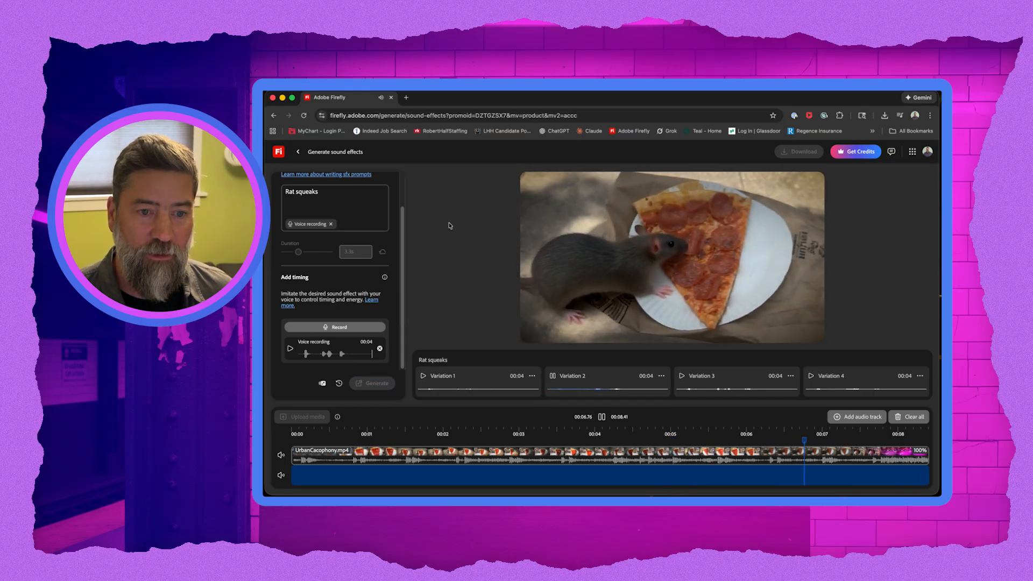
{"action": "left_click", "coordinate": [683, 376]}
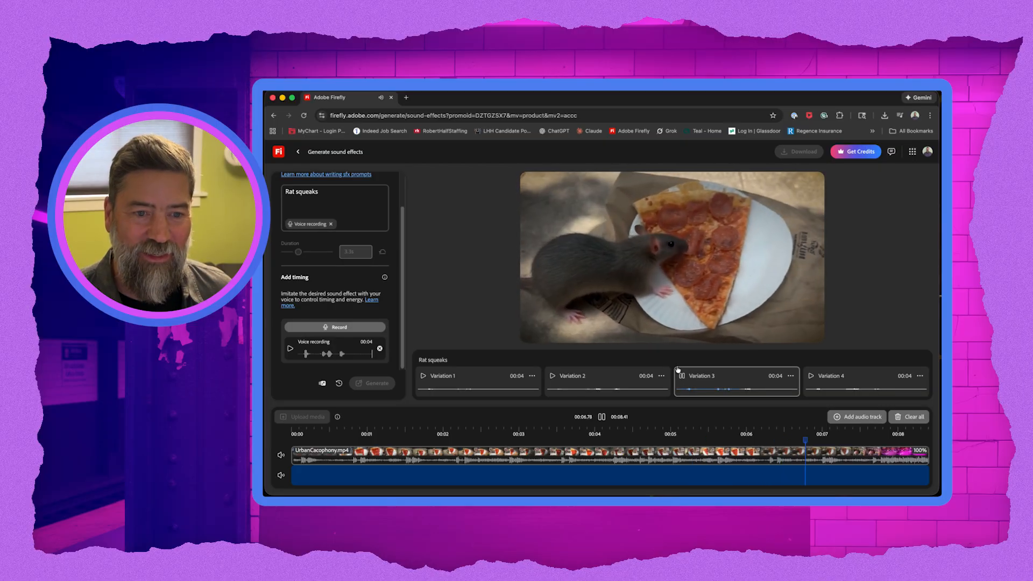
{"action": "left_click", "coordinate": [812, 379]}
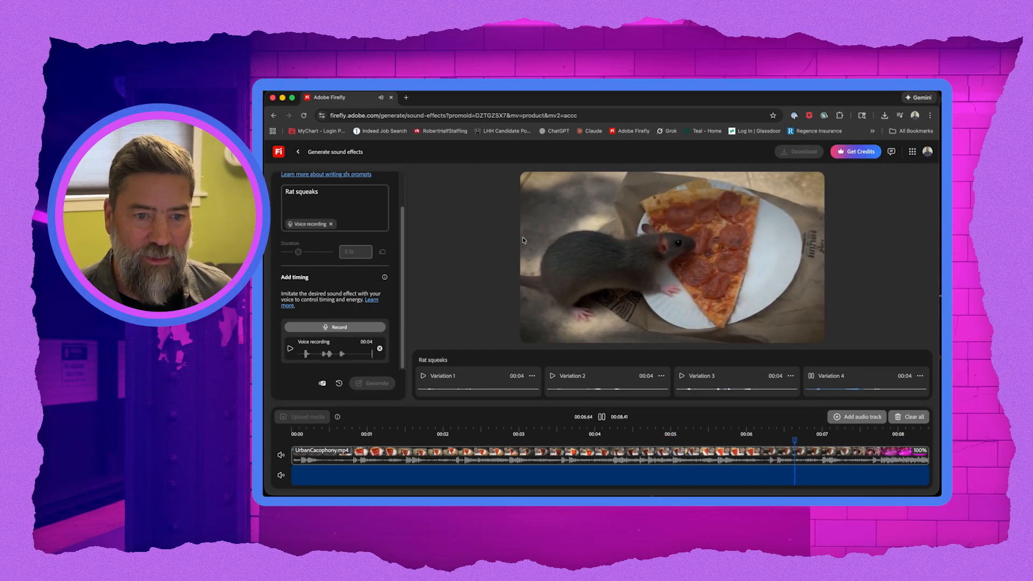
{"action": "left_click", "coordinate": [551, 378]}
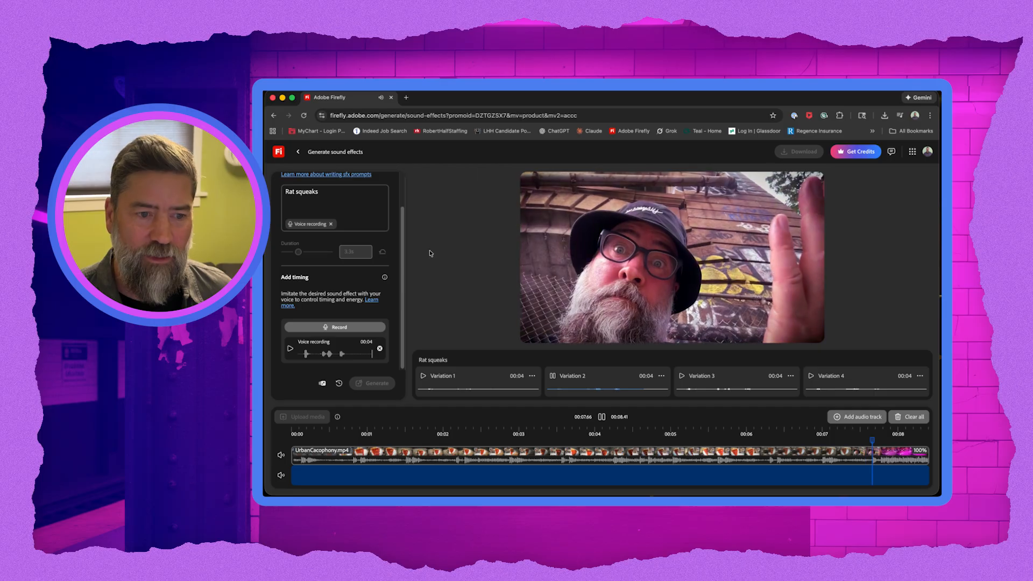
{"action": "left_click", "coordinate": [685, 389]}
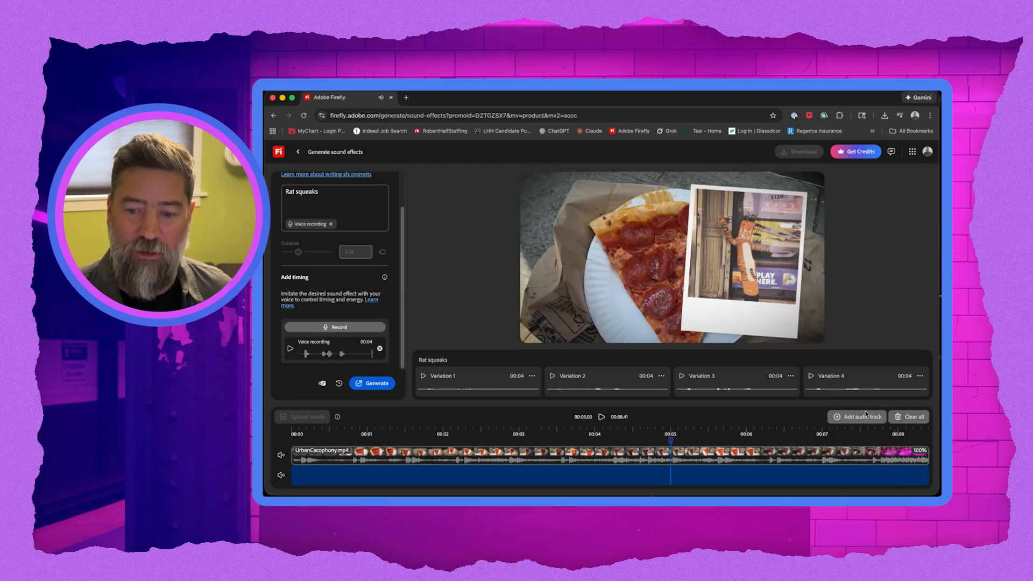
Place Variation 2 of "Rat squeaks" on the audio track at 00:05.00 and download that variation.
{"action": "left_click", "coordinate": [621, 378]}
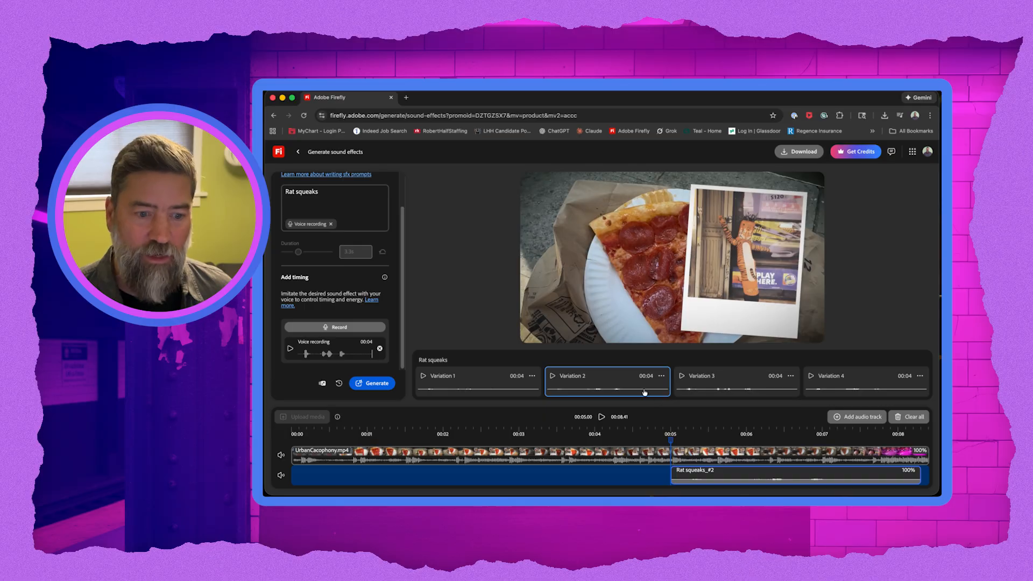
{"action": "left_click", "coordinate": [663, 377]}
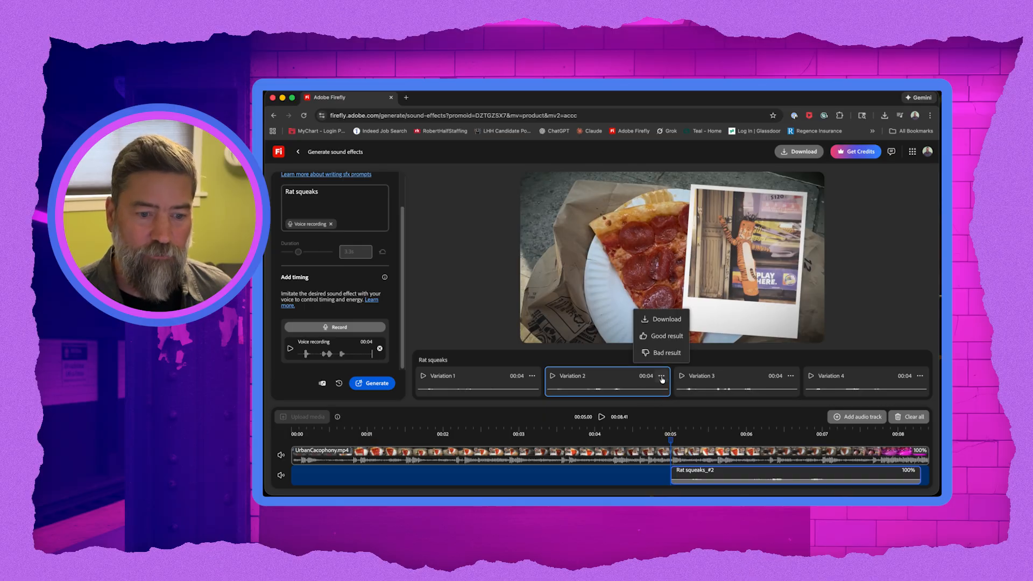
{"action": "left_click", "coordinate": [657, 320]}
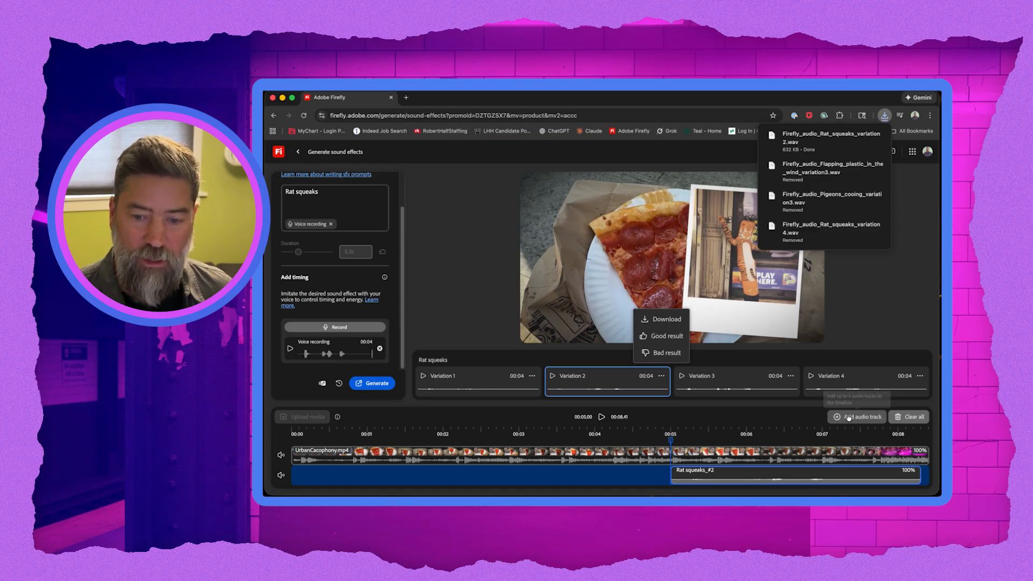
Add another audio track and, with the playhead at 00:01.74, generate "Pigeons cooing" sound effects timed by a new voice recording.
{"action": "left_click", "coordinate": [846, 418]}
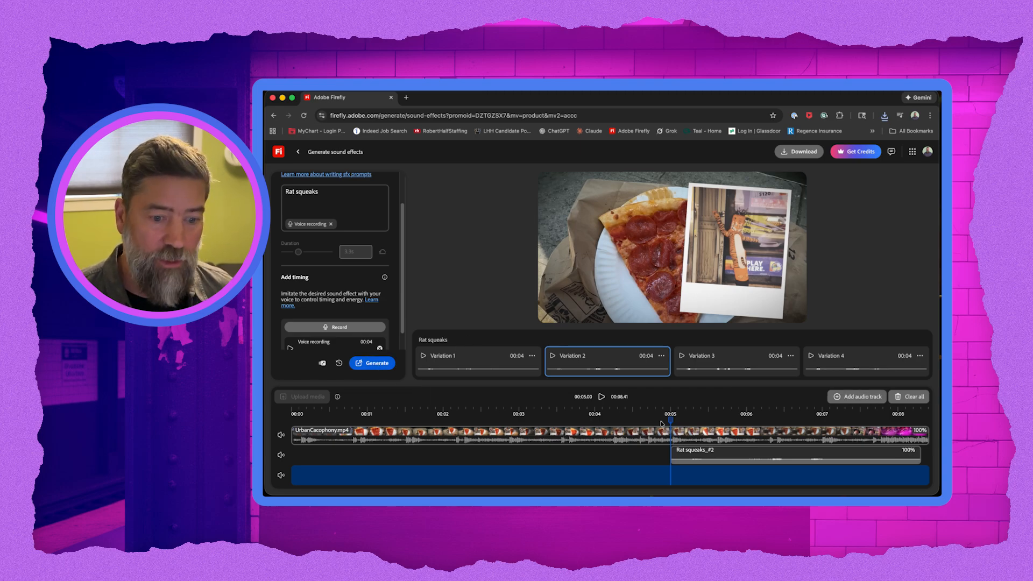
{"action": "left_click_drag", "start_coordinate": [667, 421], "coordinate": [421, 417]}
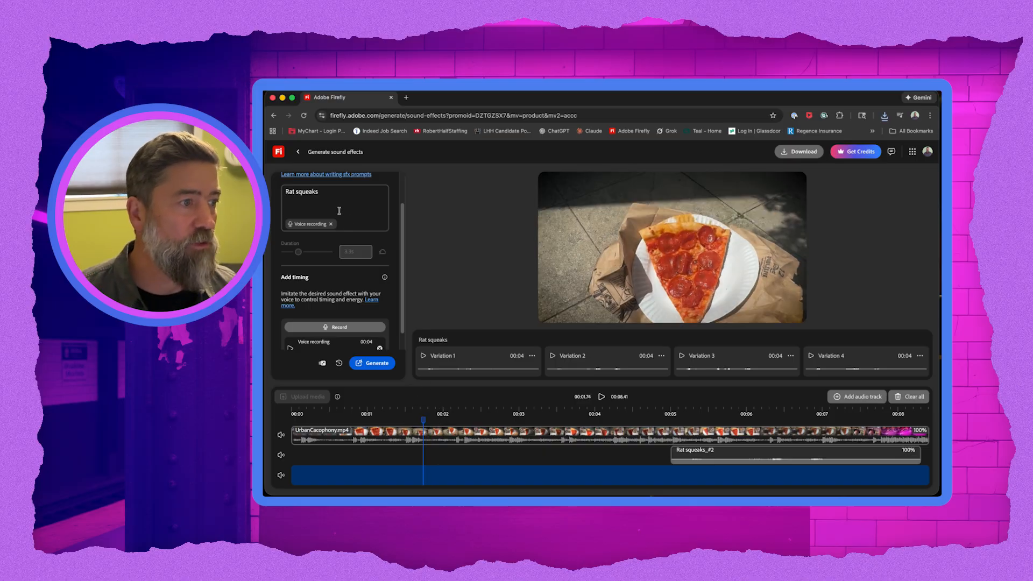
{"action": "left_click_drag", "start_coordinate": [324, 192], "coordinate": [273, 184]}
{"action": "type", "text": "Pigeons cooing"}
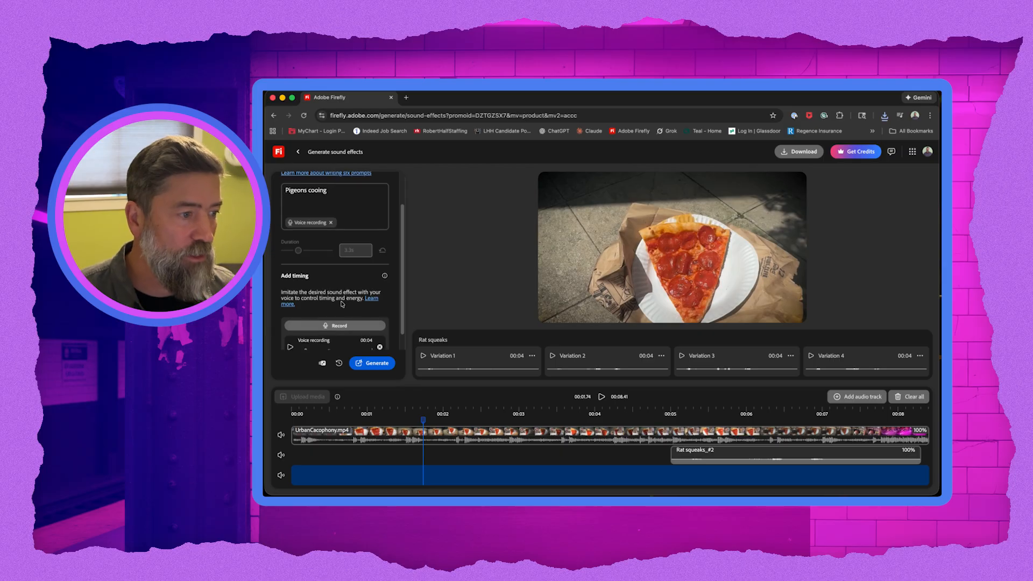
{"action": "scroll", "coordinate": [355, 333], "scroll_direction": "down", "scroll_amount": 1}
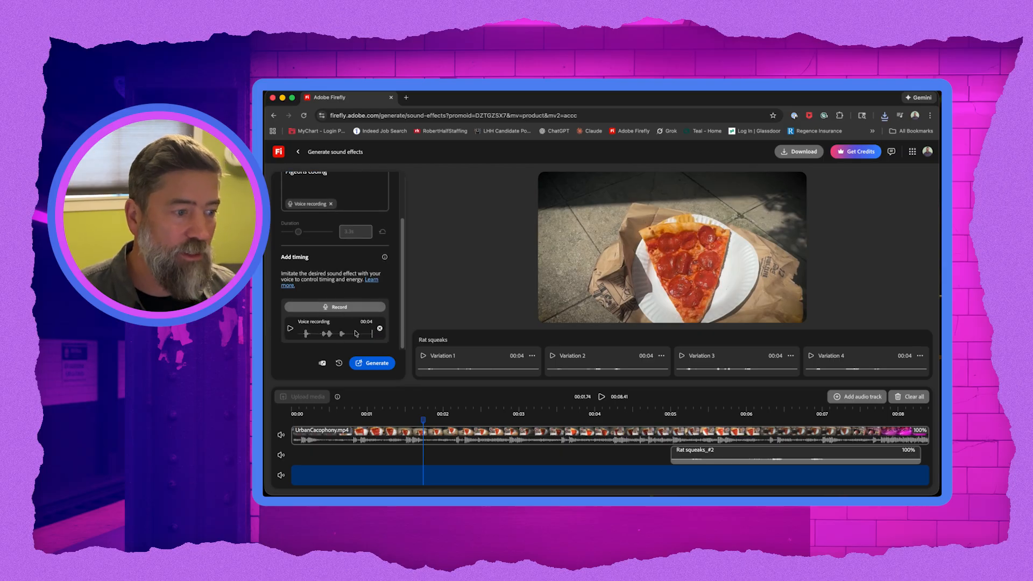
{"action": "left_click", "coordinate": [338, 308]}
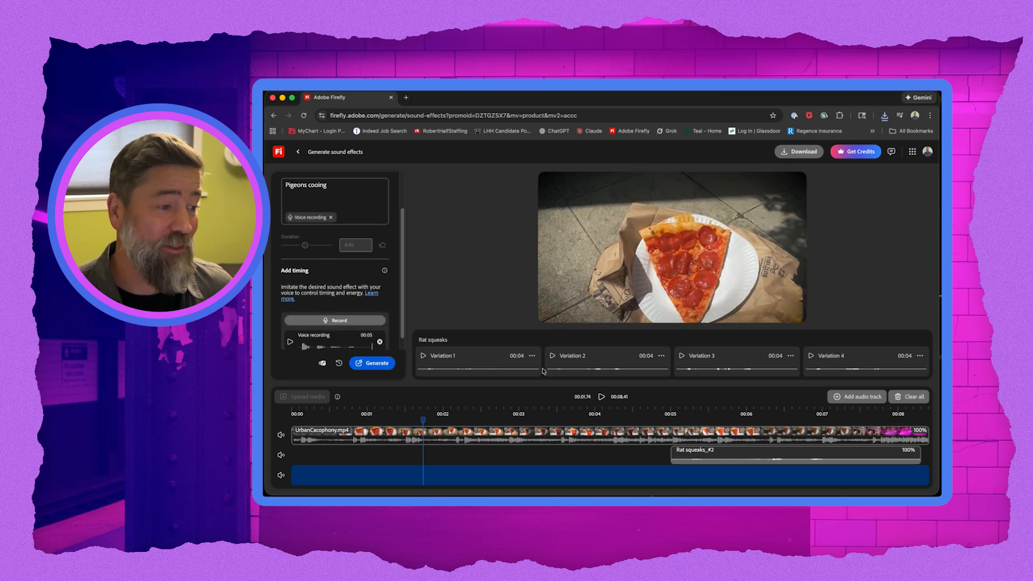
{"action": "scroll", "coordinate": [326, 344], "scroll_direction": "down", "scroll_amount": 1}
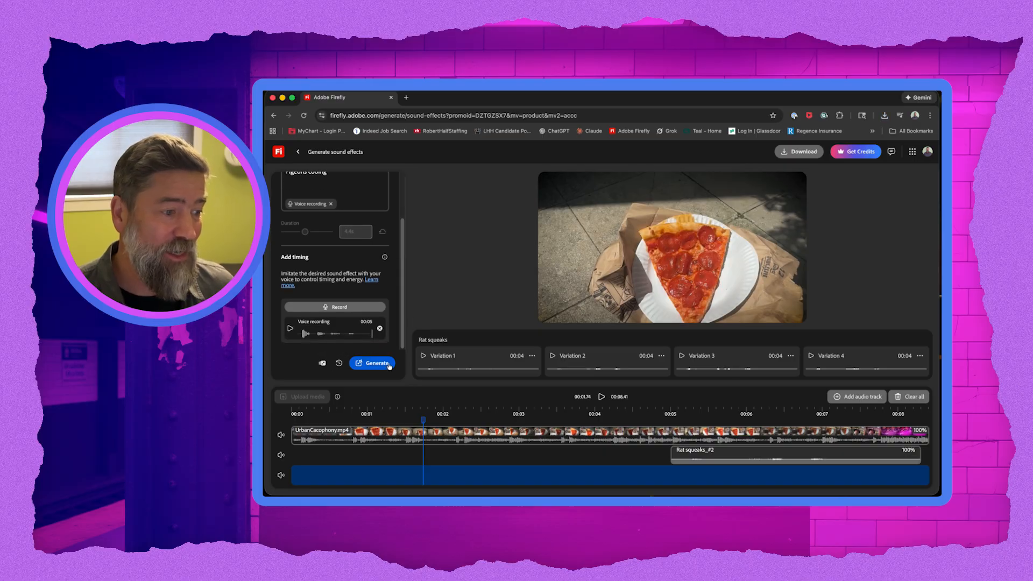
{"action": "left_click", "coordinate": [371, 365]}
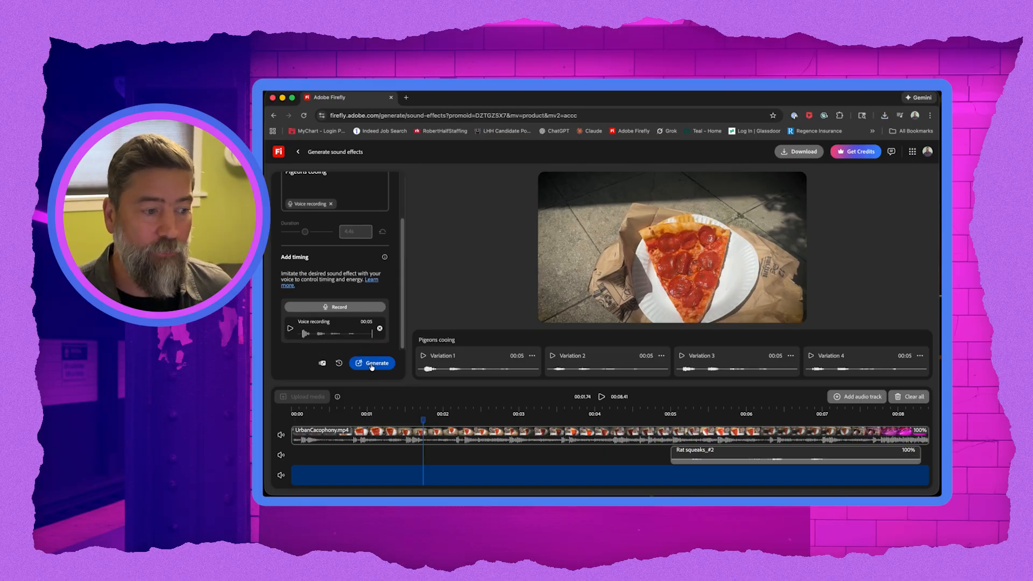
Preview the four "Pigeons cooing" variations one after another against the video.
{"action": "left_click", "coordinate": [424, 357]}
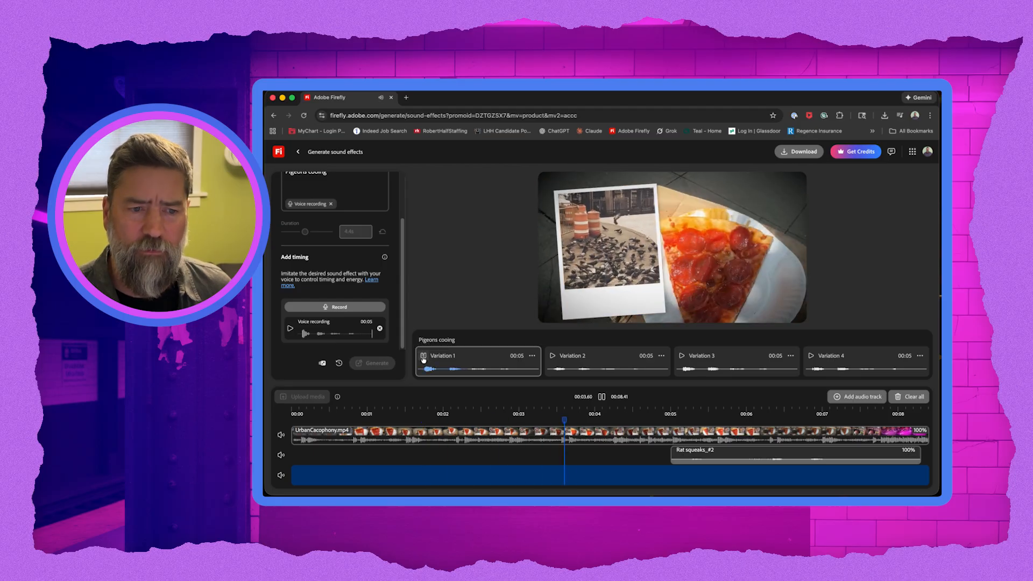
{"action": "left_click", "coordinate": [553, 357]}
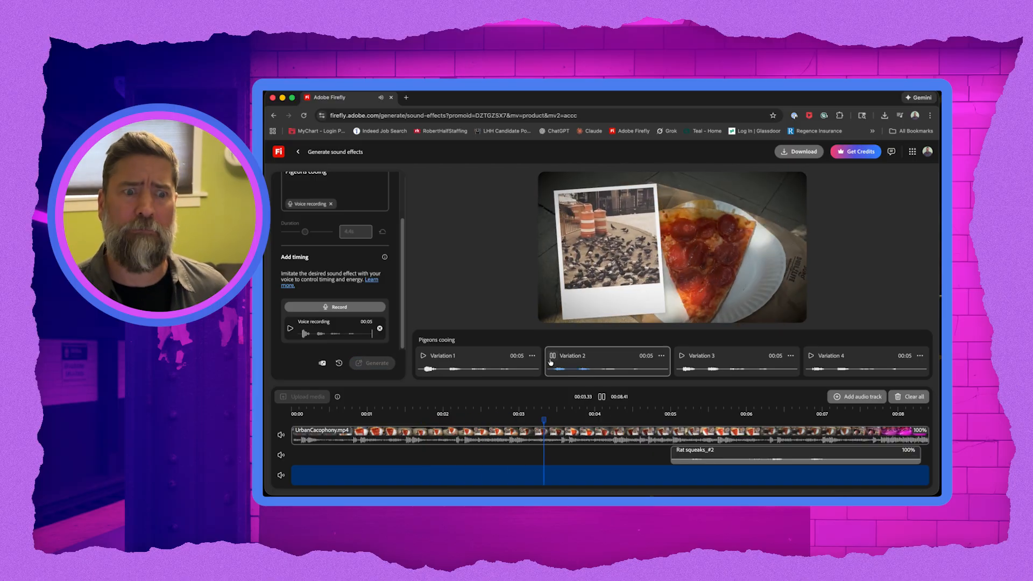
{"action": "left_click", "coordinate": [681, 356]}
{"action": "left_click", "coordinate": [681, 356]}
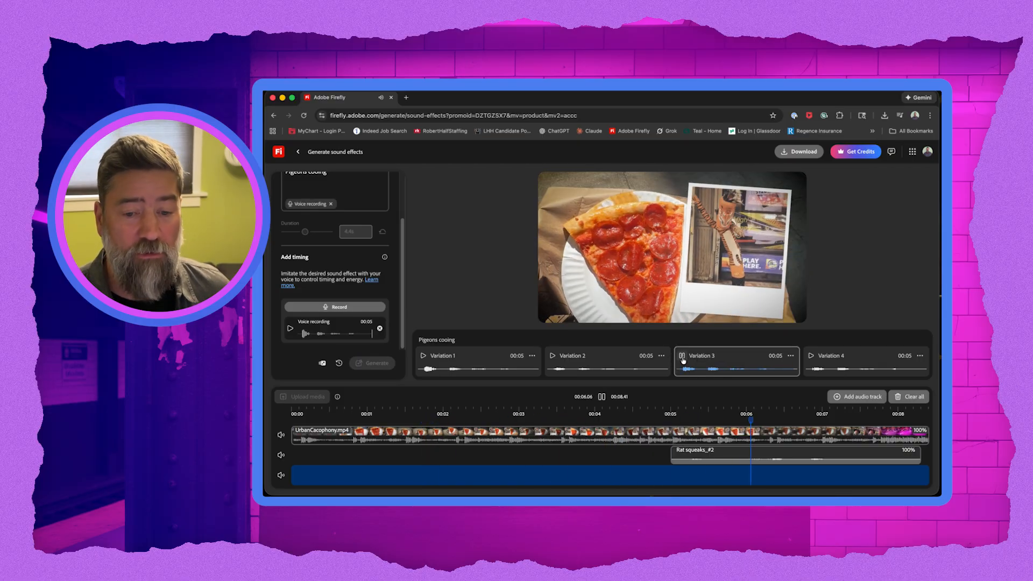
{"action": "left_click", "coordinate": [832, 359]}
{"action": "left_click", "coordinate": [810, 357]}
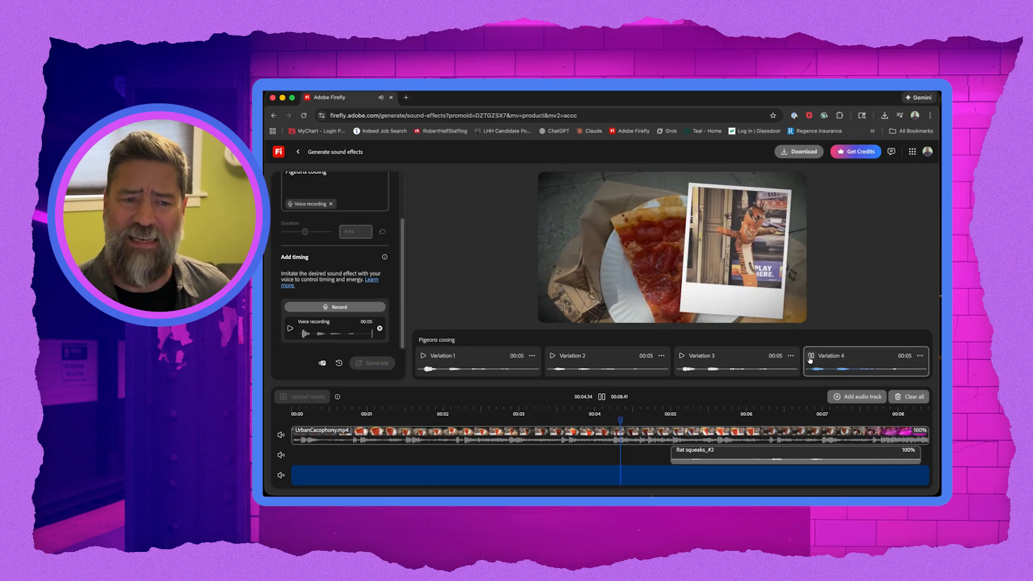
Place Variation 3 of "Pigeons cooing" on the empty audio track at 00:01.74 and download that variation.
{"action": "left_click", "coordinate": [720, 359]}
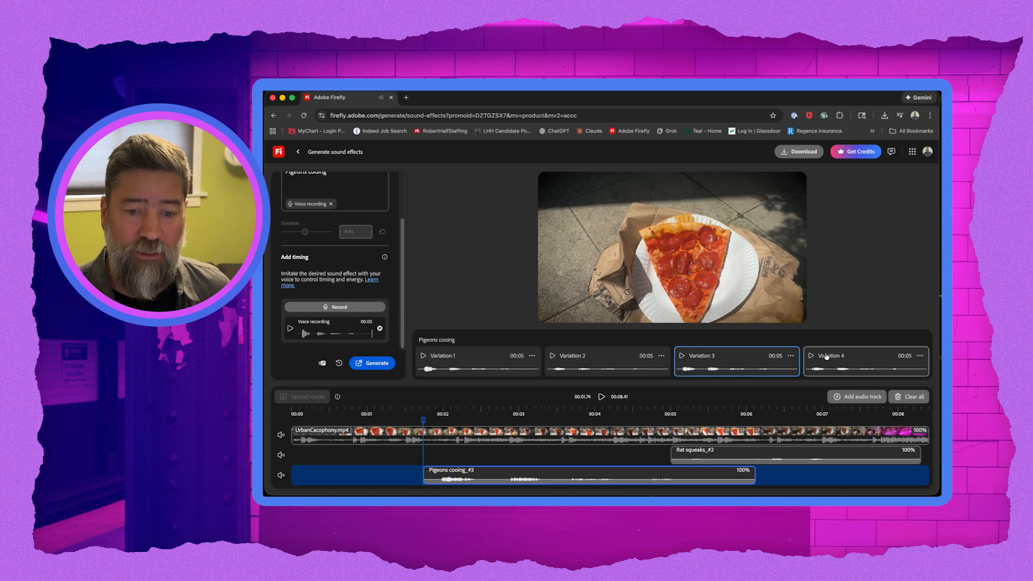
{"action": "left_click", "coordinate": [789, 356]}
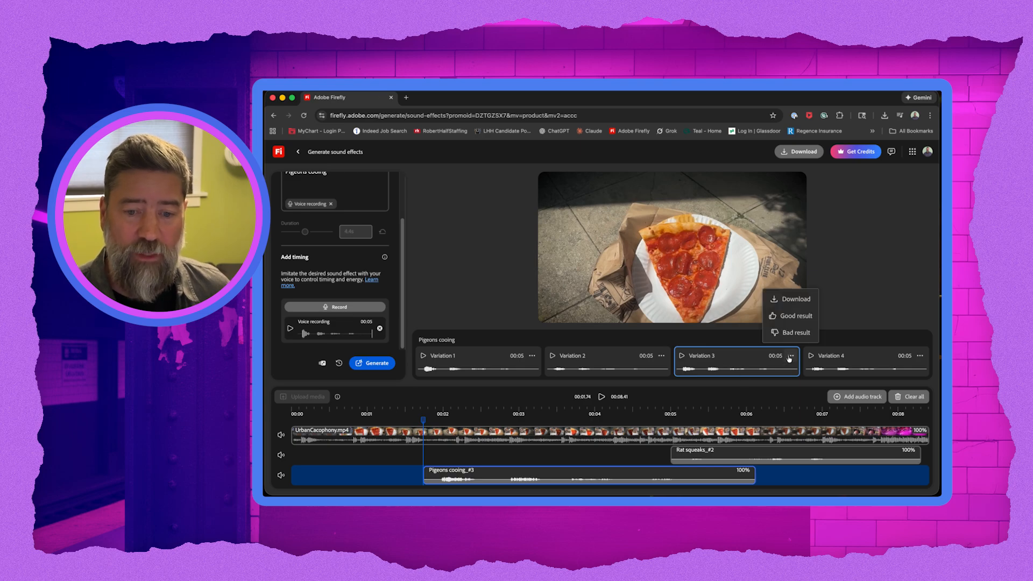
{"action": "left_click", "coordinate": [786, 300]}
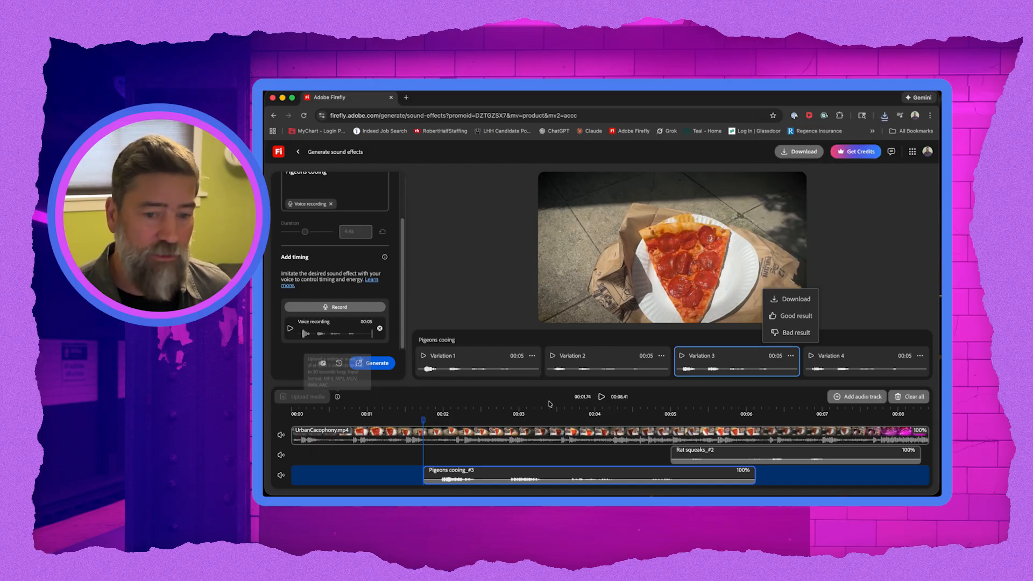
Add another audio track and, at 00:03.31, generate "Wacky Wavy Inflatable man flapping in the wind." effects timed by a new voice recording.
{"action": "scroll", "coordinate": [526, 377], "scroll_direction": "down", "scroll_amount": 1}
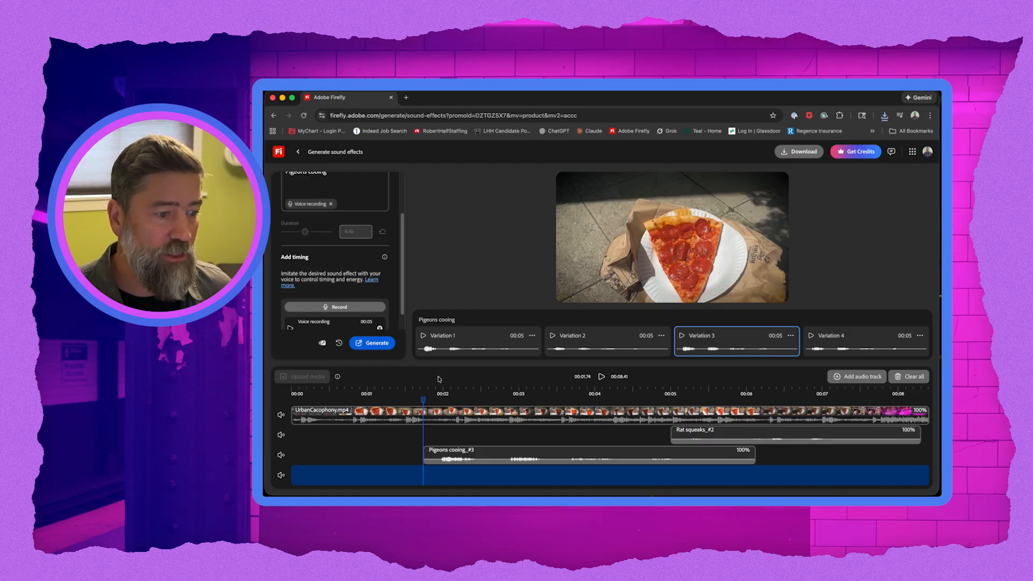
{"action": "left_click_drag", "start_coordinate": [423, 404], "coordinate": [558, 404]}
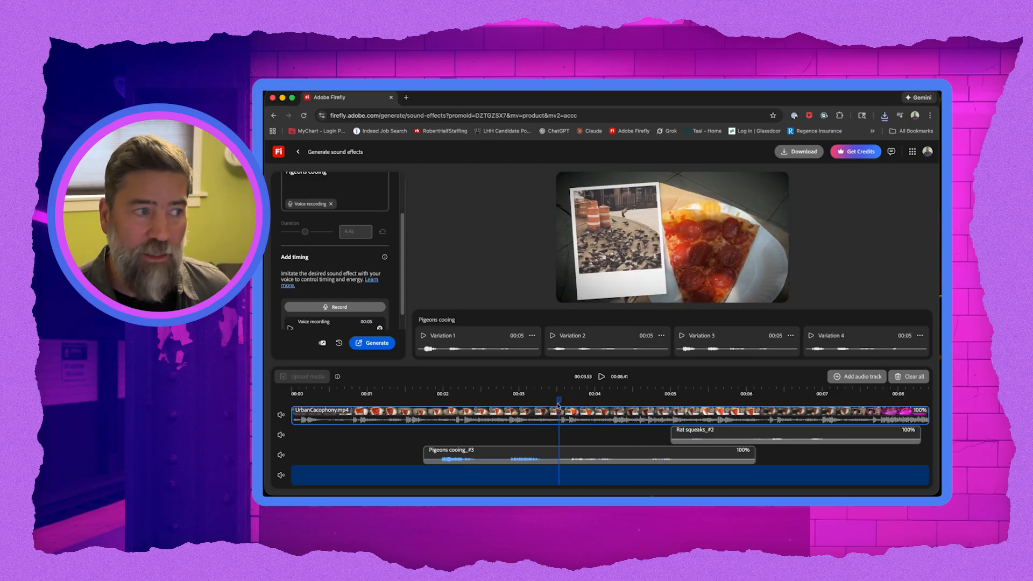
{"action": "scroll", "coordinate": [335, 187], "scroll_direction": "up", "scroll_amount": 3}
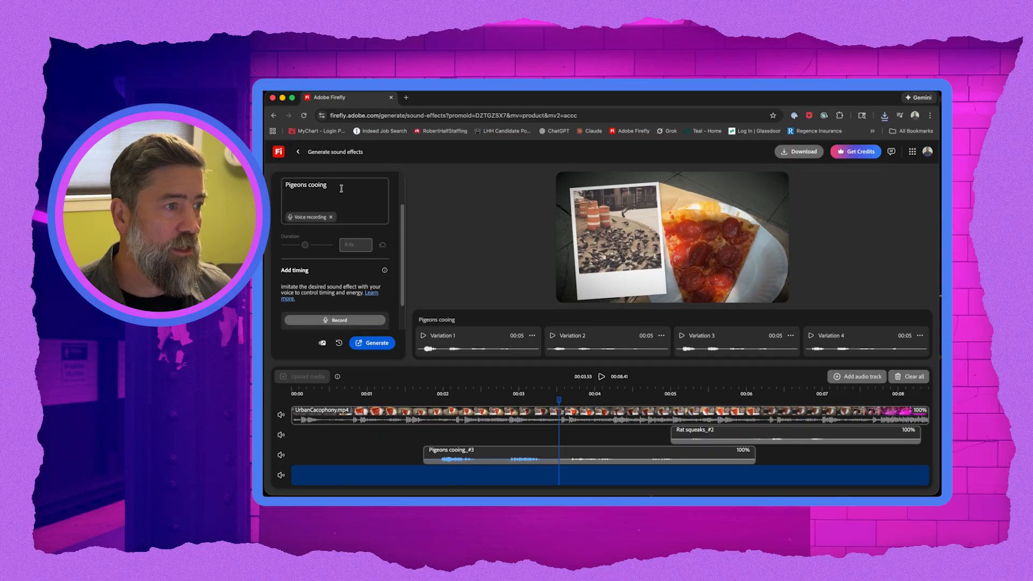
{"action": "left_click_drag", "start_coordinate": [328, 233], "coordinate": [285, 232]}
{"action": "type", "text": "Wacky Wavy Inflatable man flapping in the wind."}
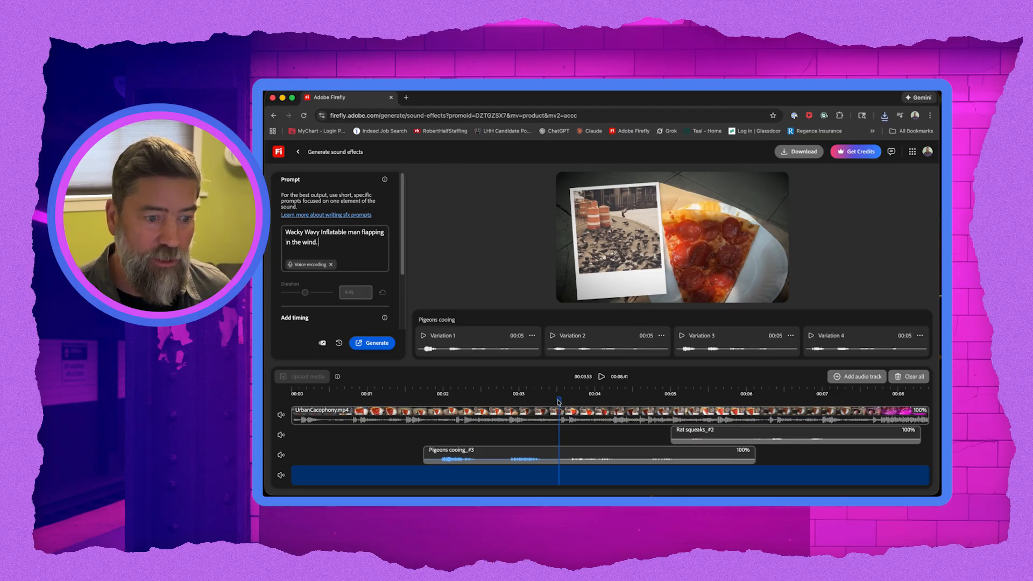
{"action": "left_click_drag", "start_coordinate": [558, 401], "coordinate": [542, 400]}
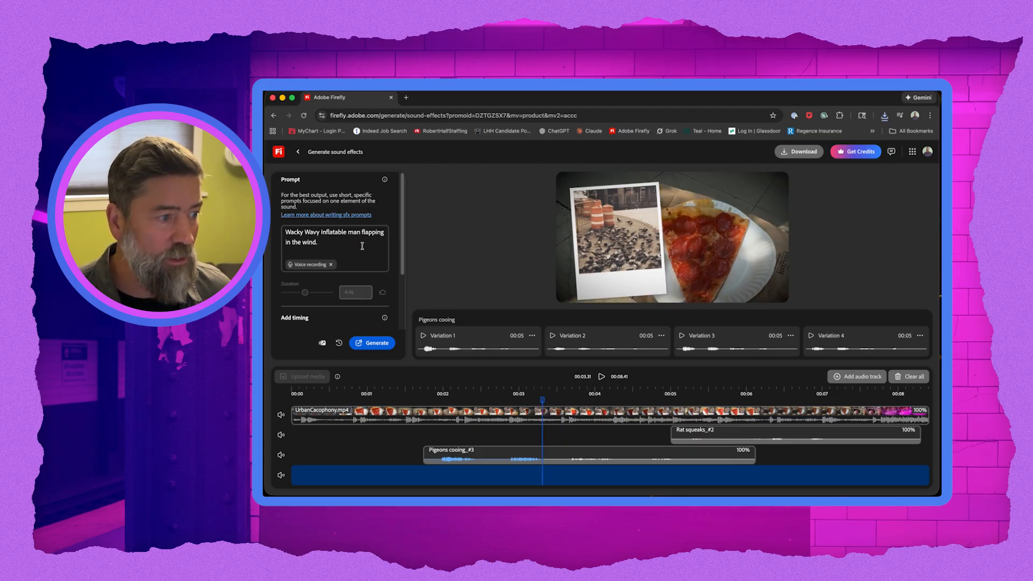
{"action": "left_click", "coordinate": [368, 344]}
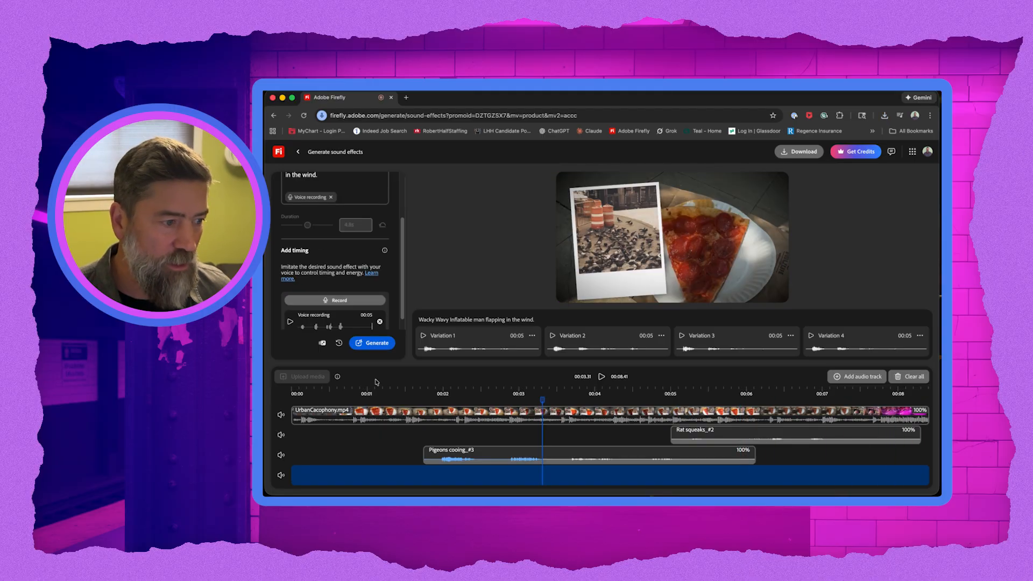
{"action": "left_click", "coordinate": [368, 345]}
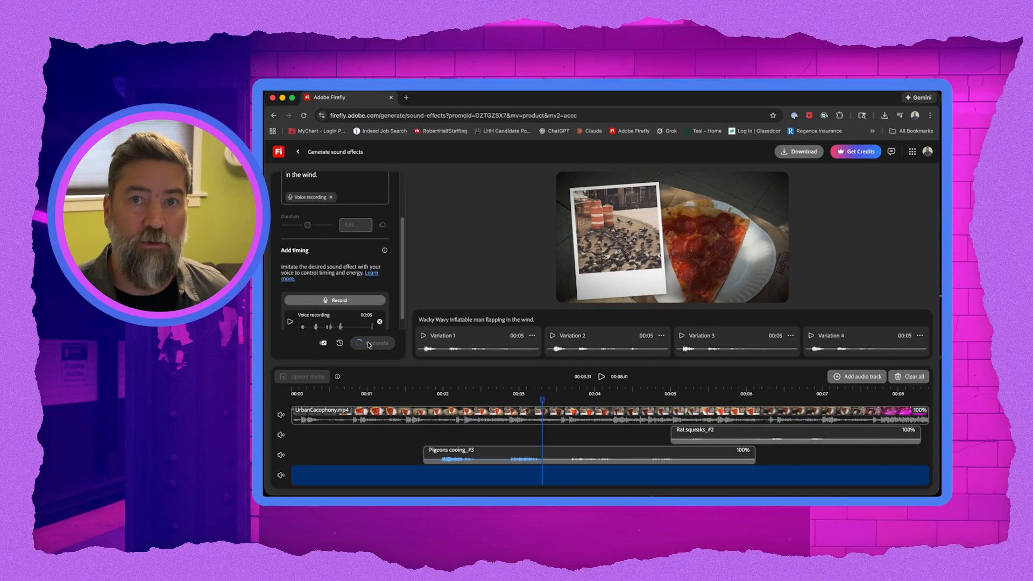
Preview the inflatable man sound variations and place Variation 3 on the empty audio track at 00:03.31.
{"action": "left_click", "coordinate": [424, 337]}
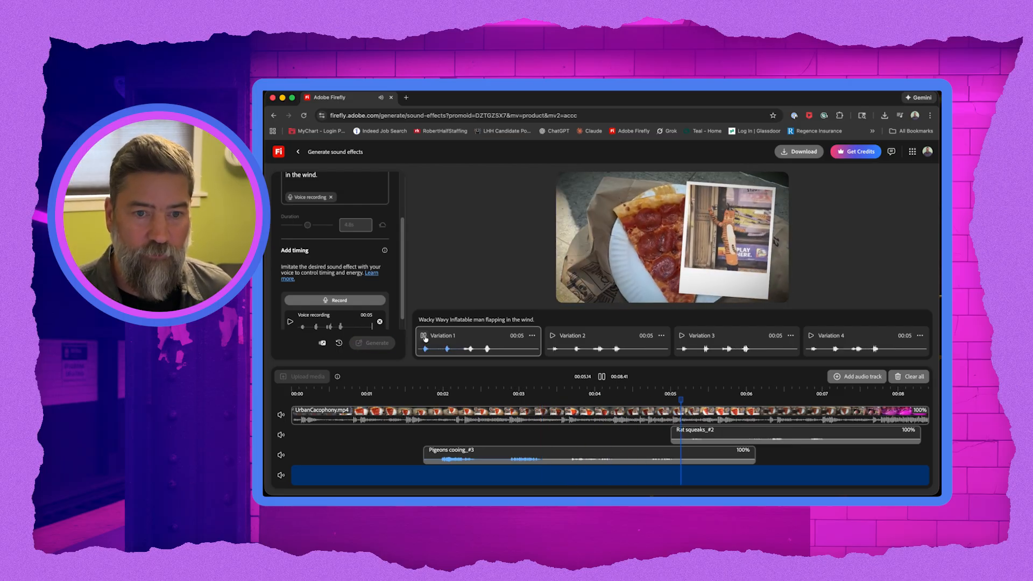
{"action": "left_click", "coordinate": [553, 336]}
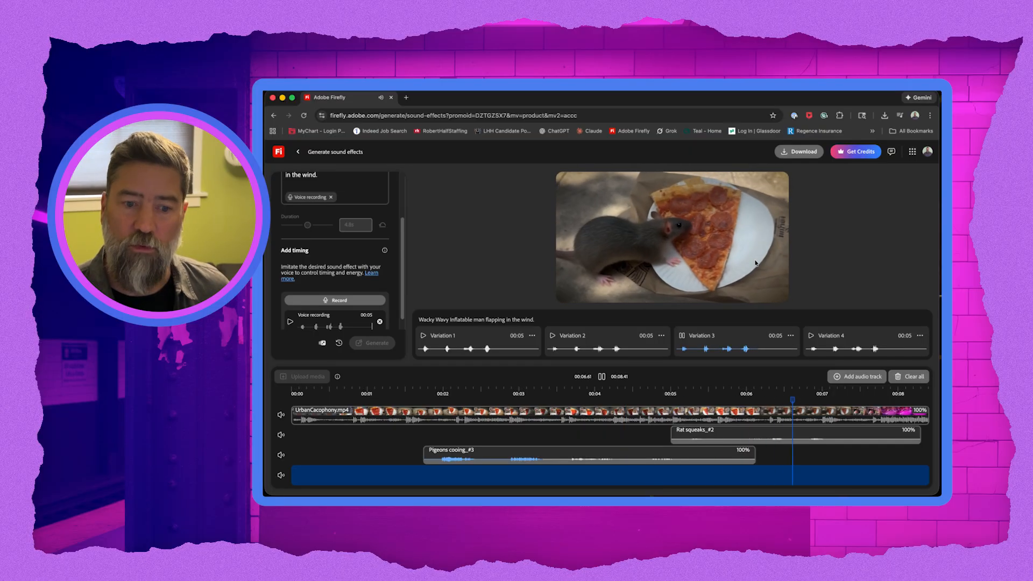
{"action": "left_click", "coordinate": [811, 336]}
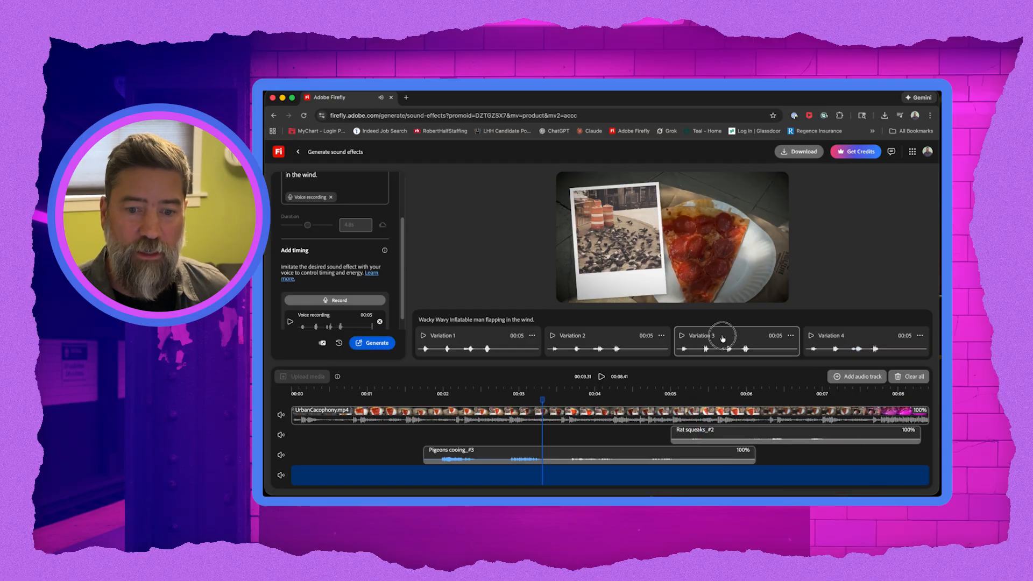
{"action": "left_click", "coordinate": [722, 339]}
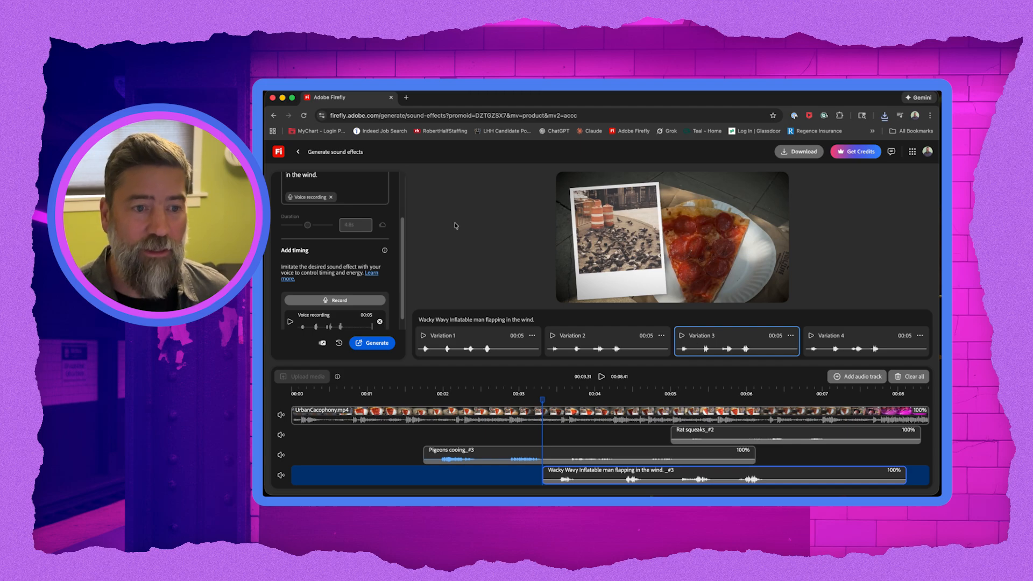